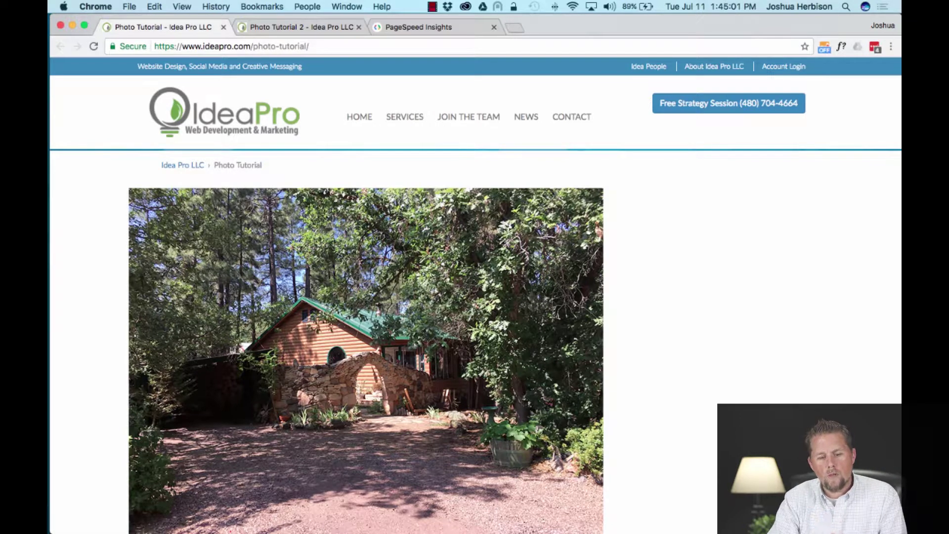
Step: In the Photo Tutorial folder, compare the original IMG_2948.jpg with the resized IMG_2948-800x600.jpg
{"action": "key", "text": "super+Tab"}
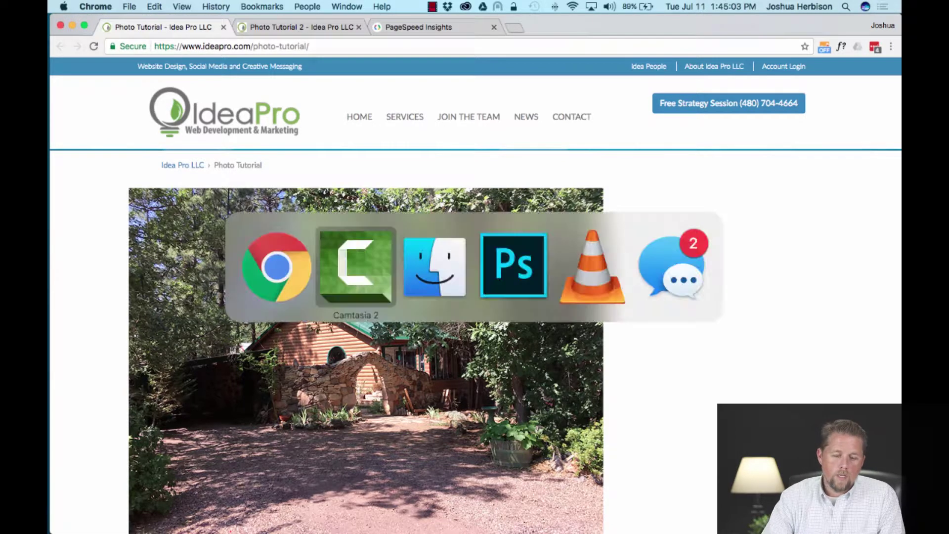
{"action": "key", "text": "super+Tab"}
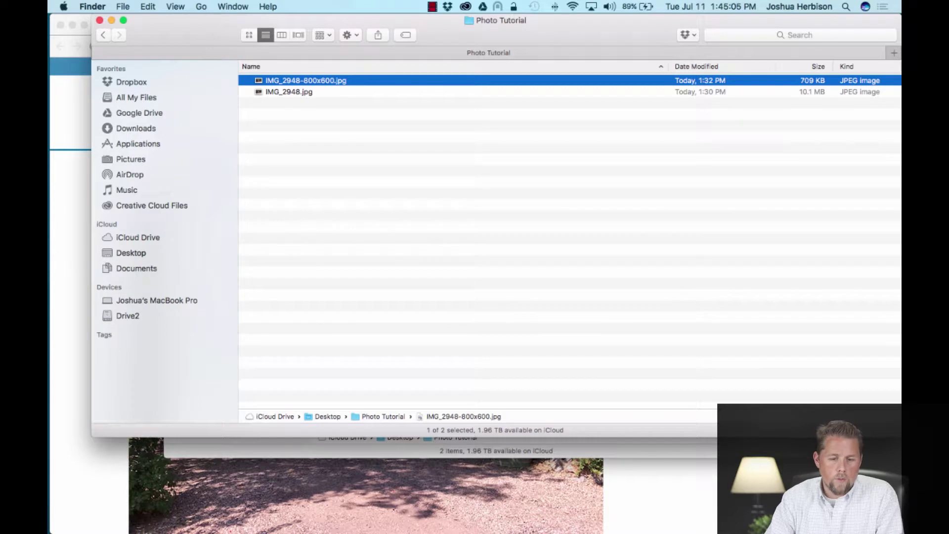
{"action": "key", "text": "super+alt+a"}
{"action": "key", "text": "Down"}
{"action": "key", "text": "Down"}
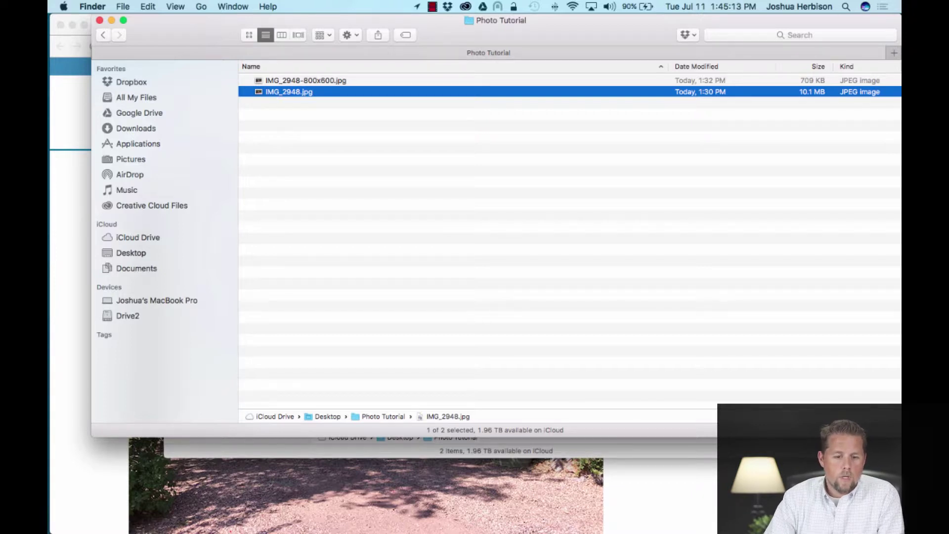
{"action": "key", "text": "Up"}
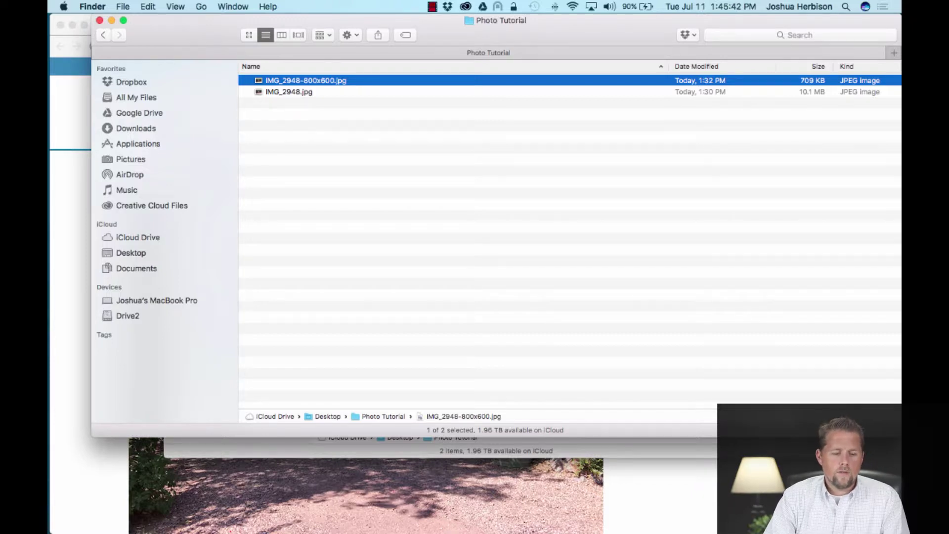
{"action": "key", "text": "super+Tab"}
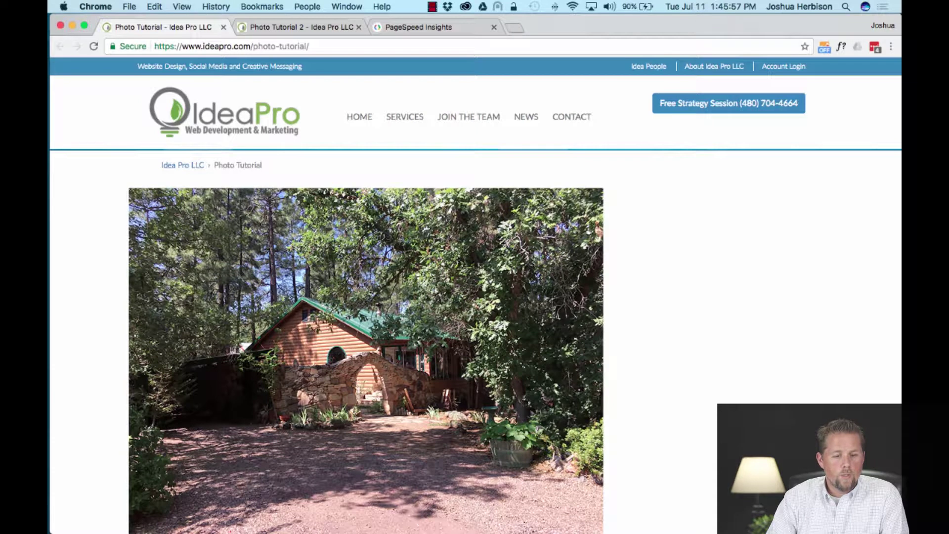
{"action": "key", "text": "super+l"}
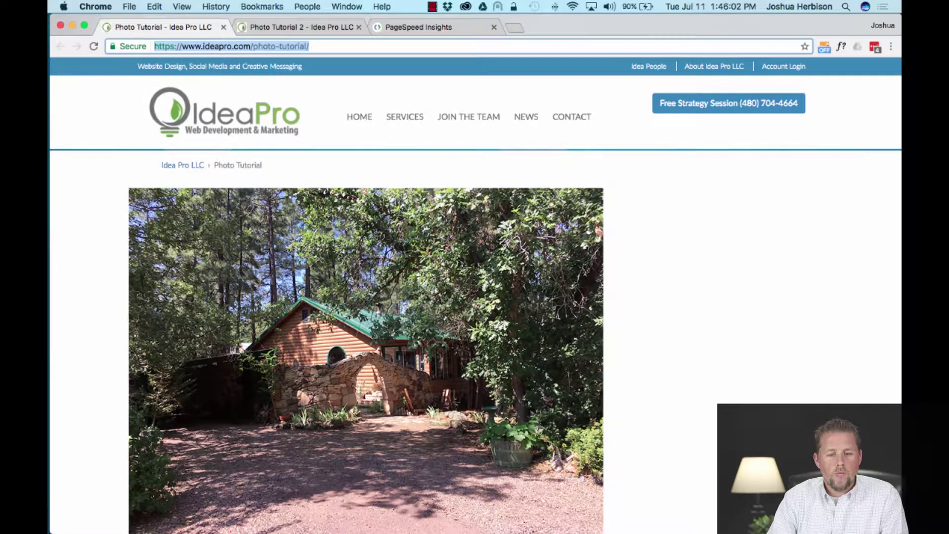
{"action": "key", "text": "ctrl+Tab"}
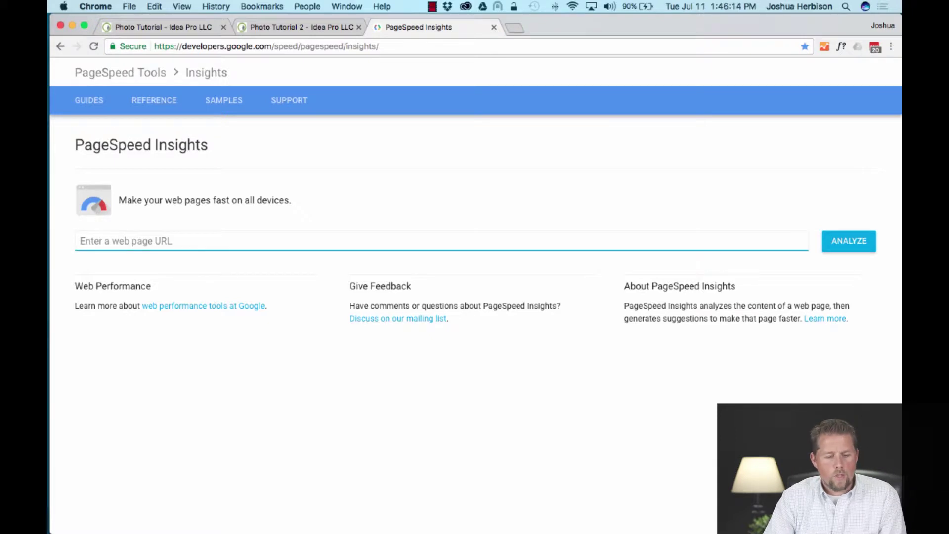
{"action": "type", "text": "https://www.ideapro.com/photo-tutorial/"}
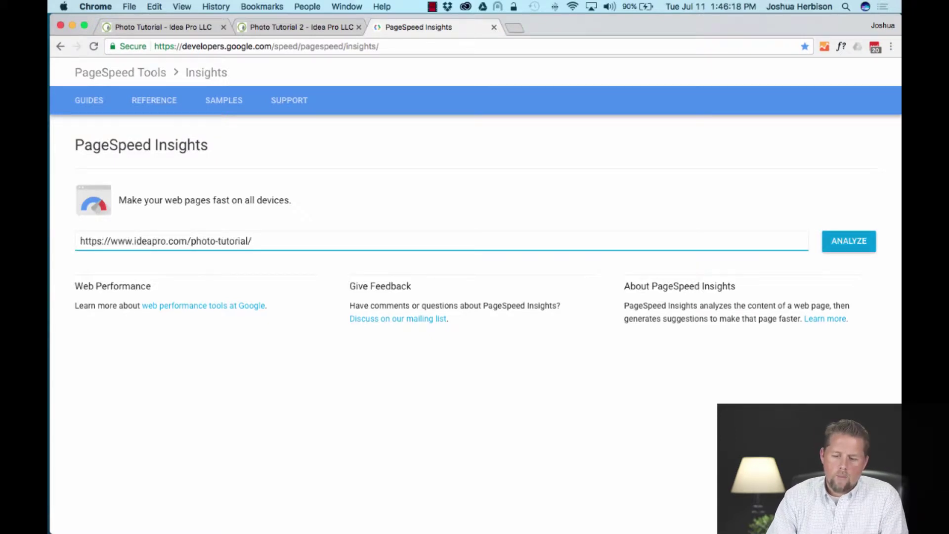
{"action": "key", "text": "Return"}
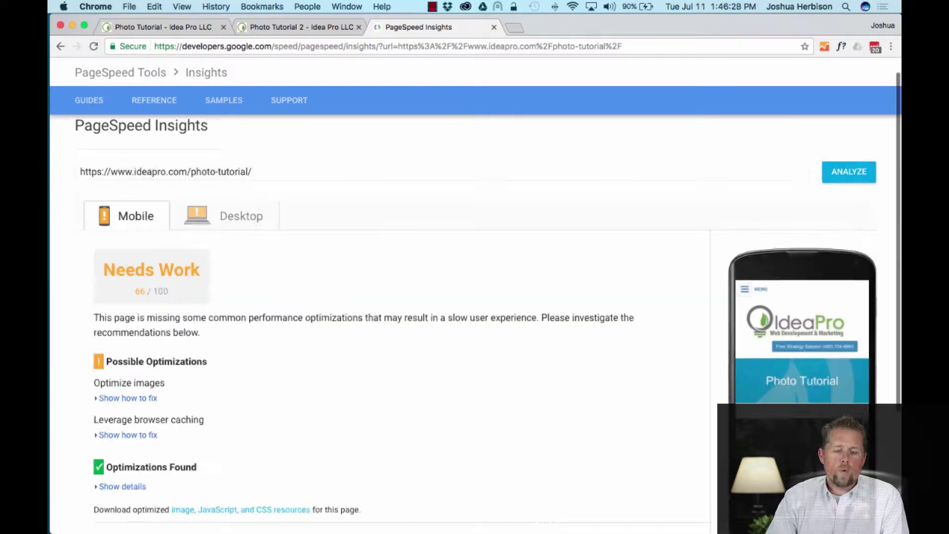
{"action": "scroll", "coordinate": [474, 311], "scroll_direction": "down", "scroll_amount": 3}
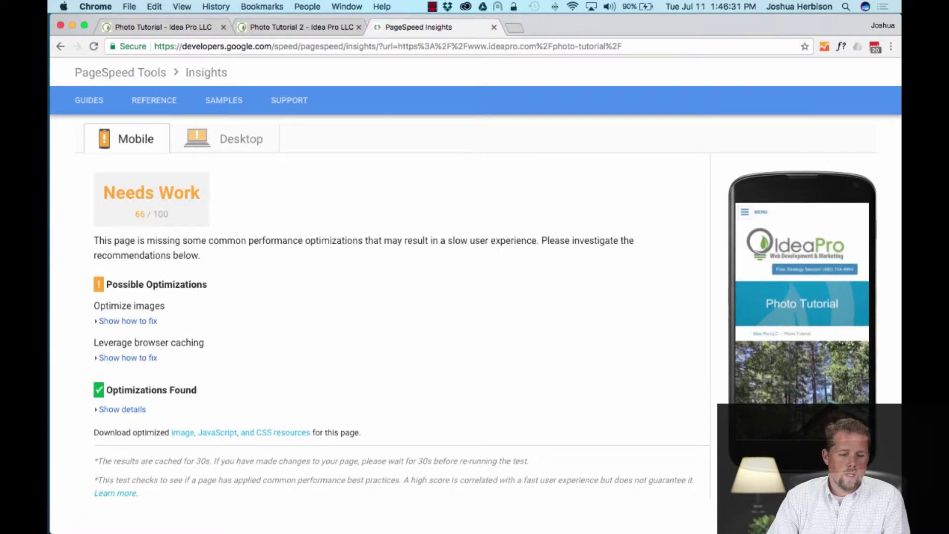
Step: Expand the Optimize images fix details, showing IMG_2948-800x600 could save 489.3 KiB (70%)
{"action": "left_click_drag", "start_coordinate": [94, 306], "coordinate": [165, 305]}
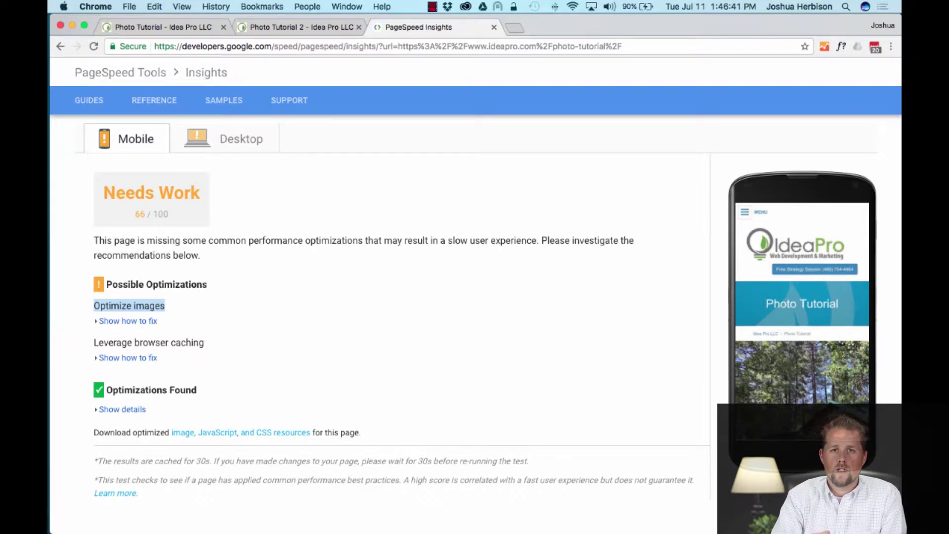
{"action": "left_click", "coordinate": [127, 321]}
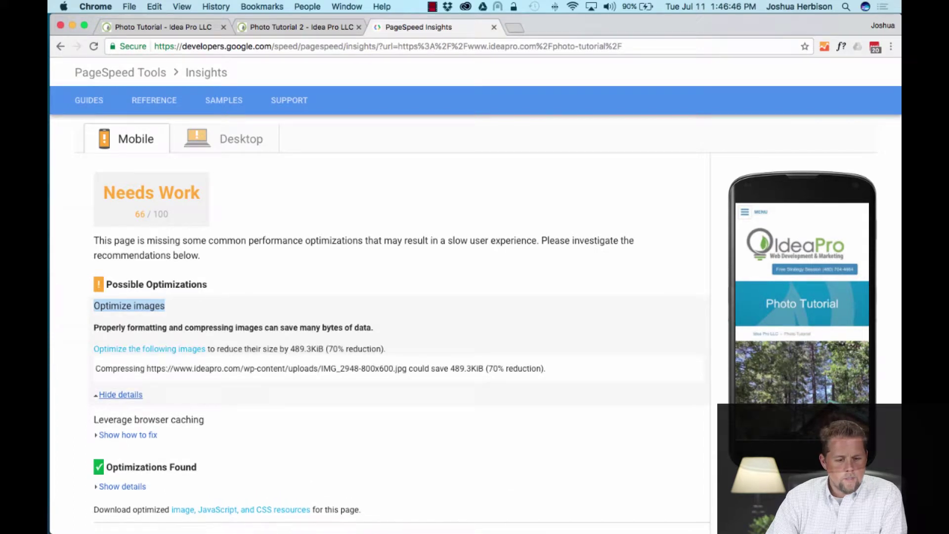
{"action": "double_click", "coordinate": [463, 368]}
{"action": "left_click_drag", "start_coordinate": [96, 368], "coordinate": [196, 368]}
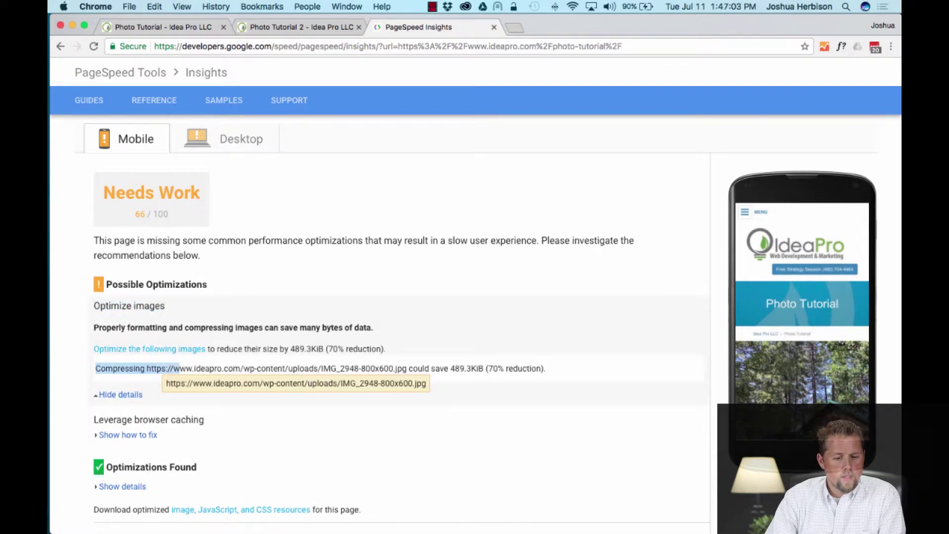
{"action": "left_click_drag", "start_coordinate": [196, 368], "coordinate": [360, 369]}
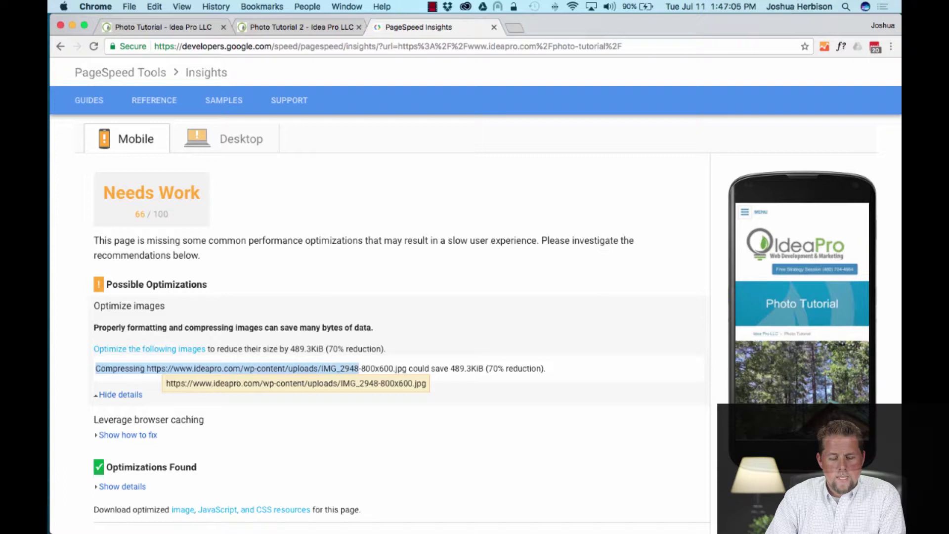
{"action": "left_click", "coordinate": [361, 368]}
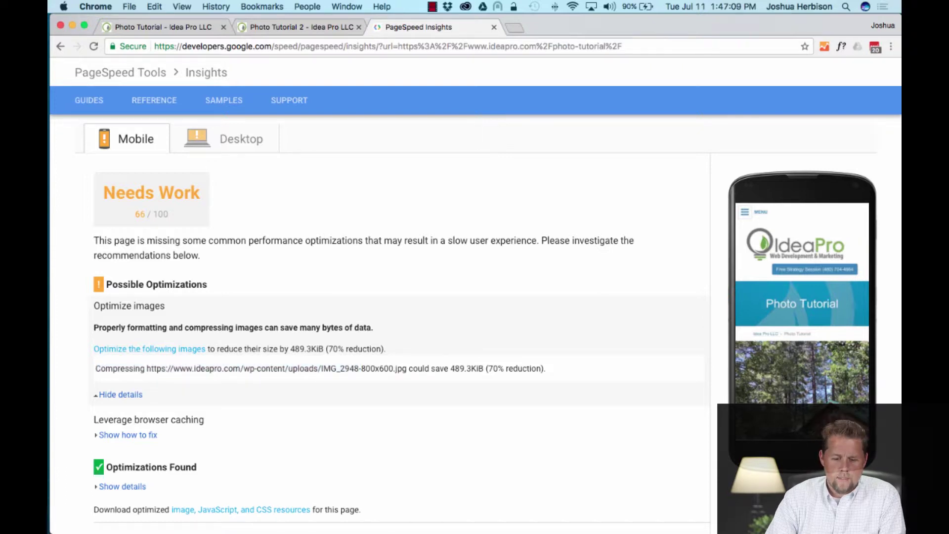
{"action": "left_click_drag", "start_coordinate": [488, 369], "coordinate": [509, 369]}
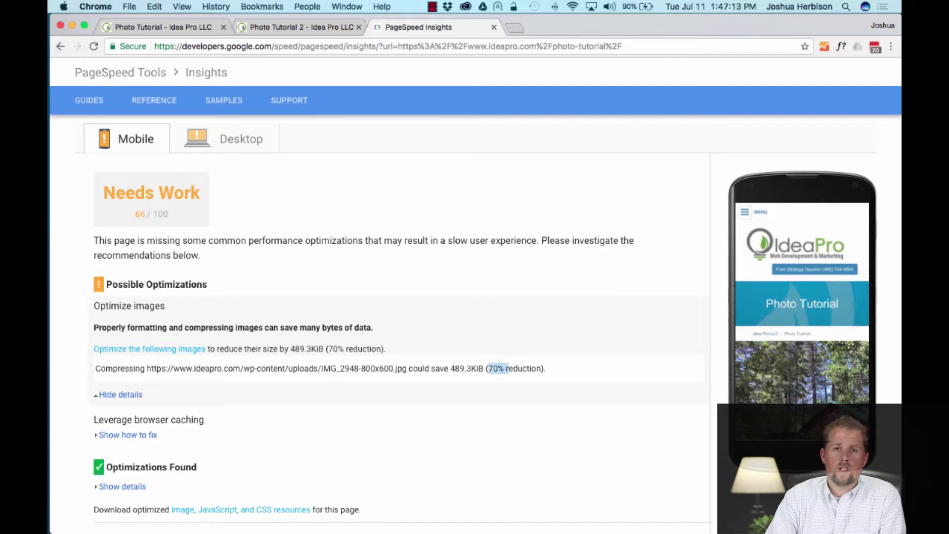
{"action": "scroll", "coordinate": [475, 297], "scroll_direction": "down", "scroll_amount": 3}
Step: Download the optimized image, JavaScript and CSS resources zip and extract it in Downloads
{"action": "scroll", "coordinate": [474, 297], "scroll_direction": "down", "scroll_amount": 2}
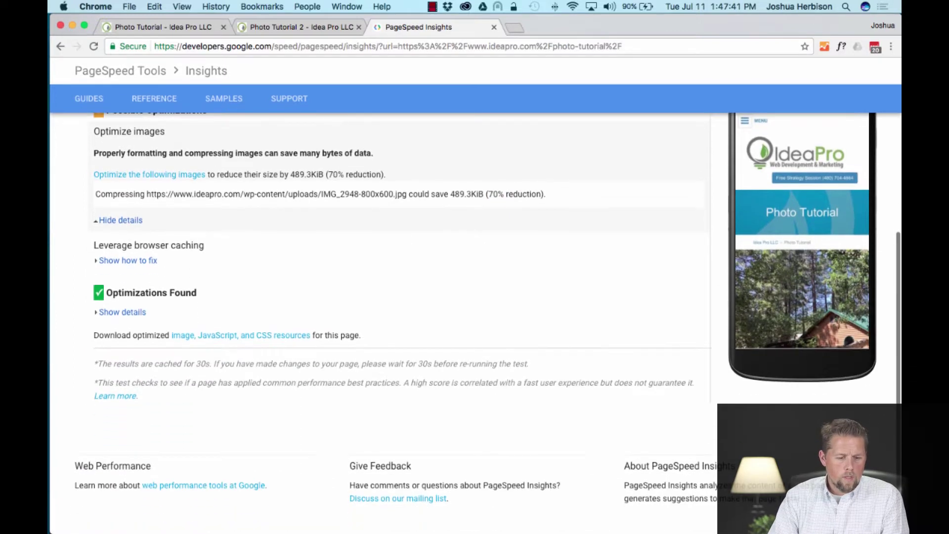
{"action": "left_click_drag", "start_coordinate": [94, 337], "coordinate": [362, 338]}
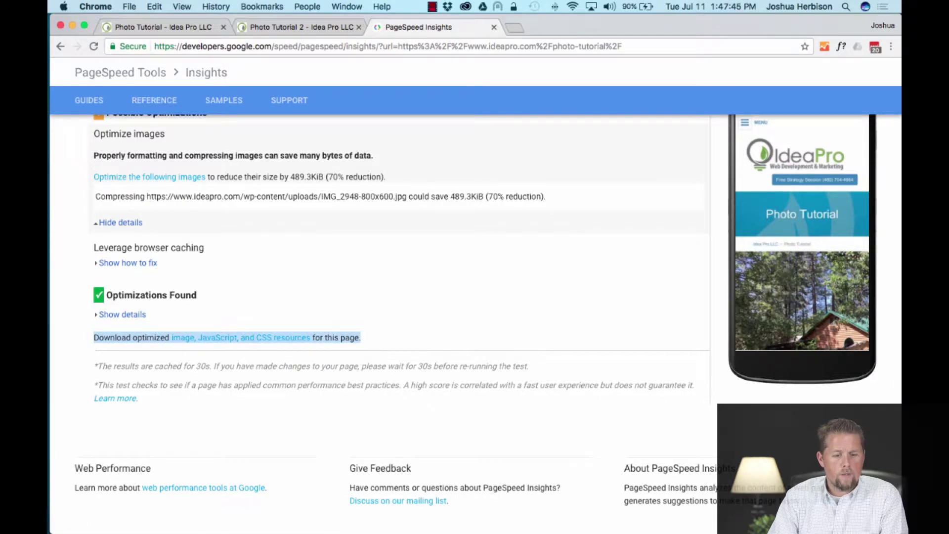
{"action": "left_click", "coordinate": [277, 338]}
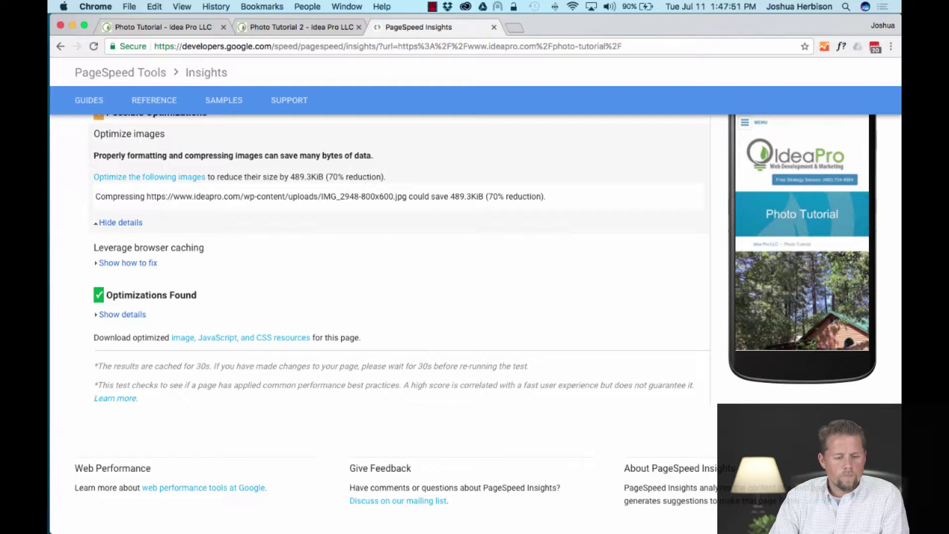
{"action": "left_click", "coordinate": [241, 338]}
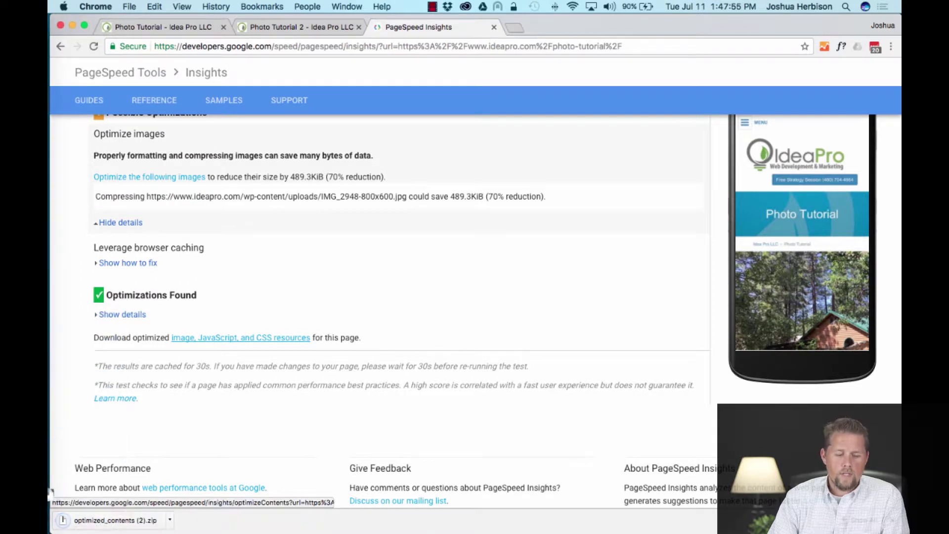
{"action": "left_click", "coordinate": [69, 520]}
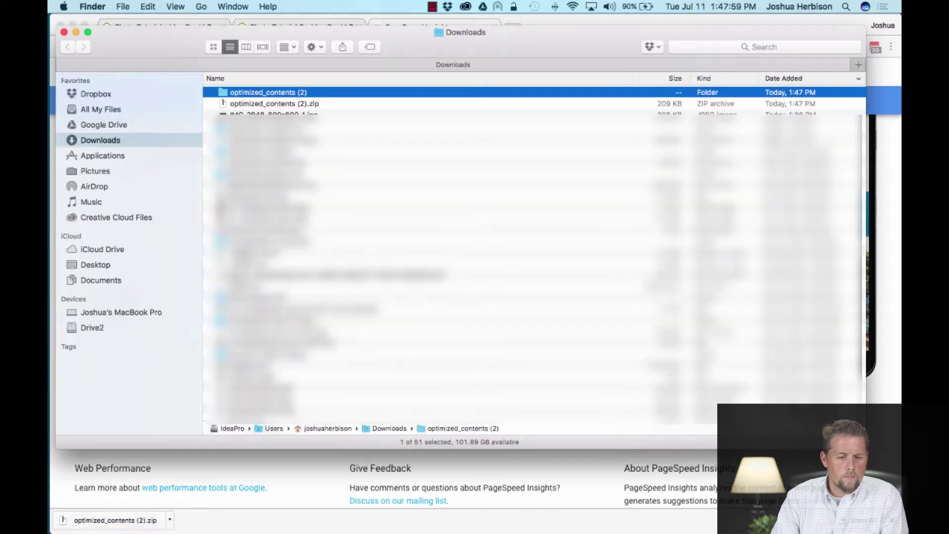
{"action": "key", "text": "super+Down"}
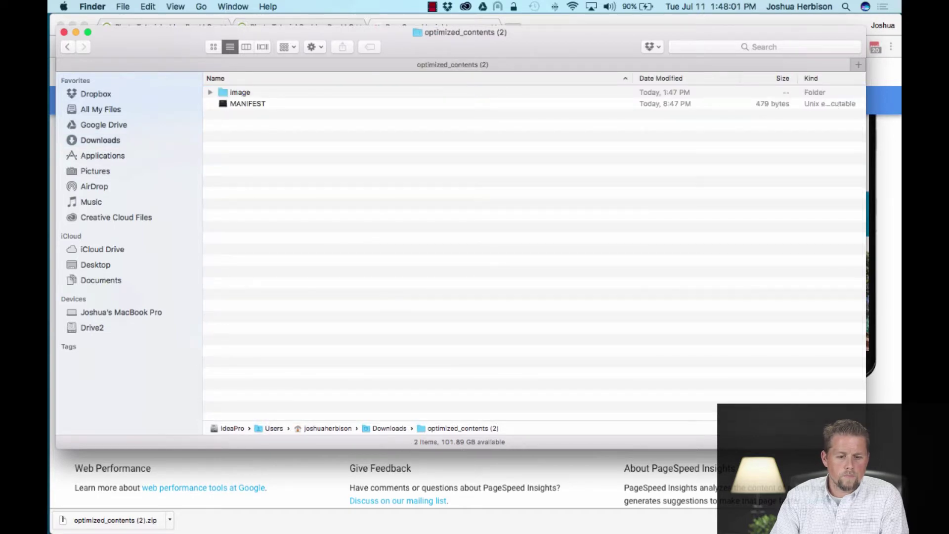
Step: Find the 208 KB IMG_2948-800x600.jpg in the extracted image folder, then return to Chrome
{"action": "key", "text": "super+Down"}
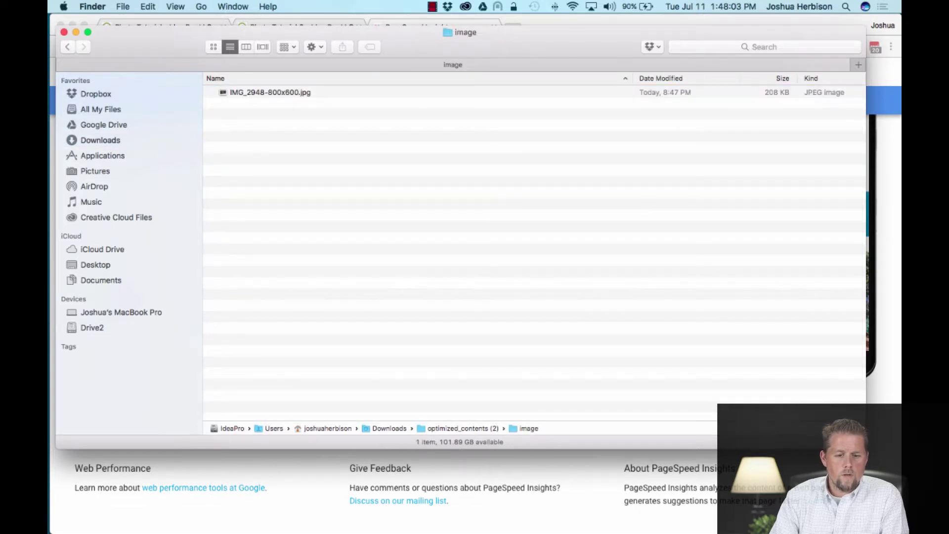
{"action": "key", "text": "Down"}
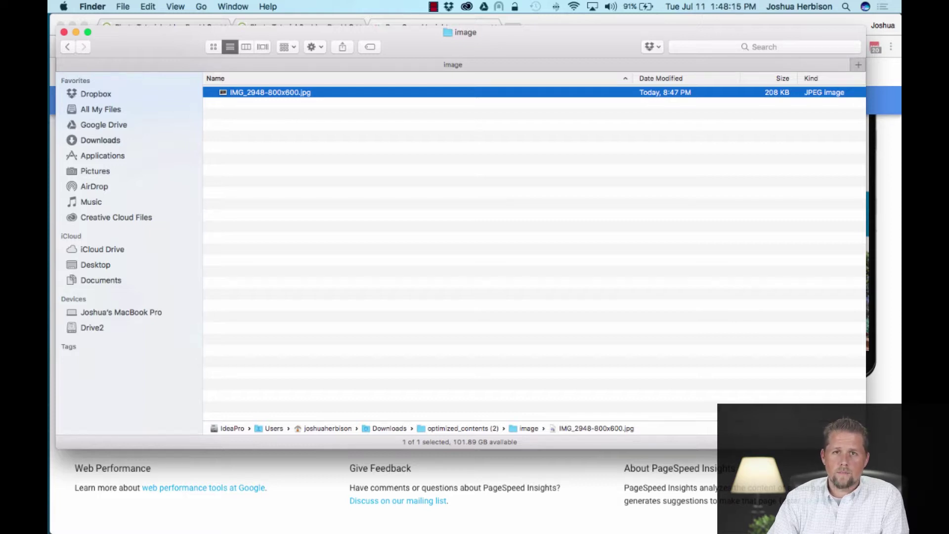
{"action": "key", "text": "super+Tab"}
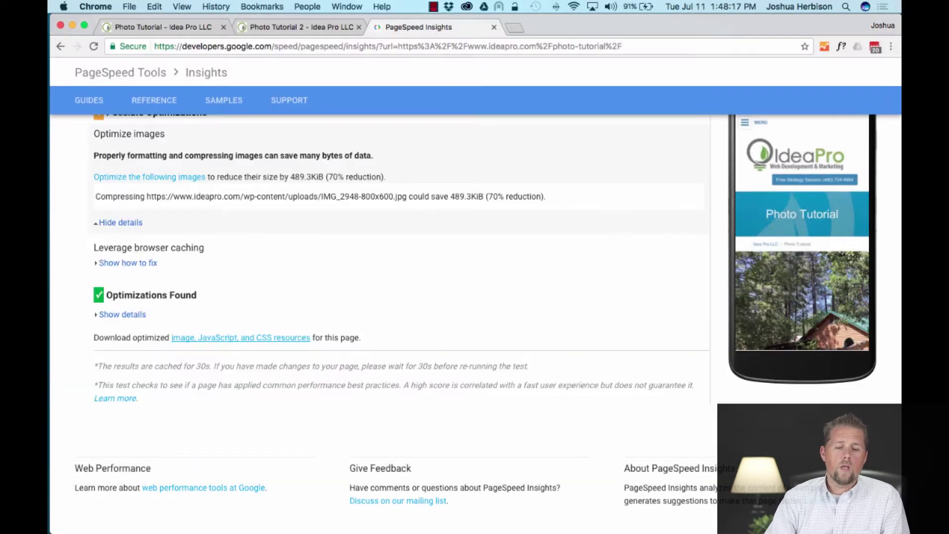
Step: Compare the Photo Tutorial and Photo Tutorial 2 pages and copy the Photo Tutorial 2 address
{"action": "left_click", "coordinate": [296, 27]}
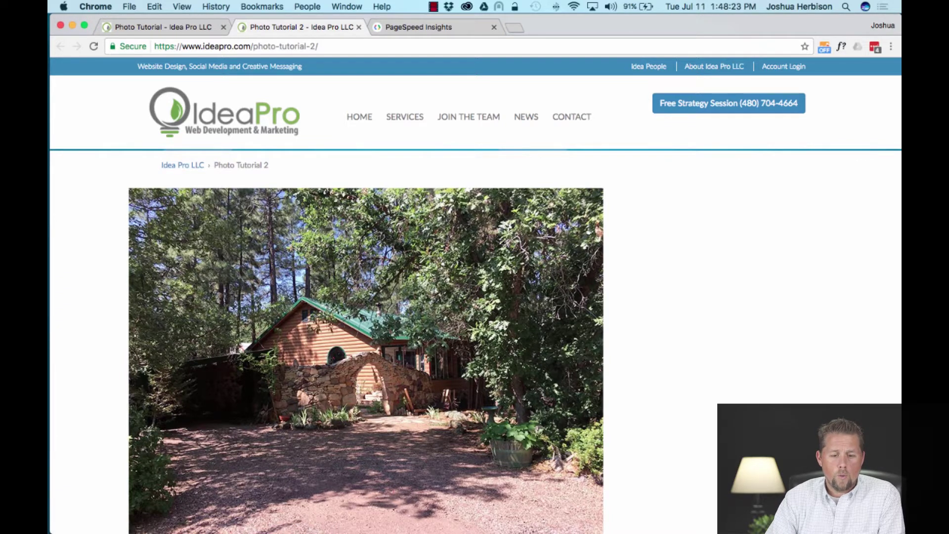
{"action": "left_click_drag", "start_coordinate": [161, 165], "coordinate": [223, 165]}
{"action": "left_click", "coordinate": [223, 165]}
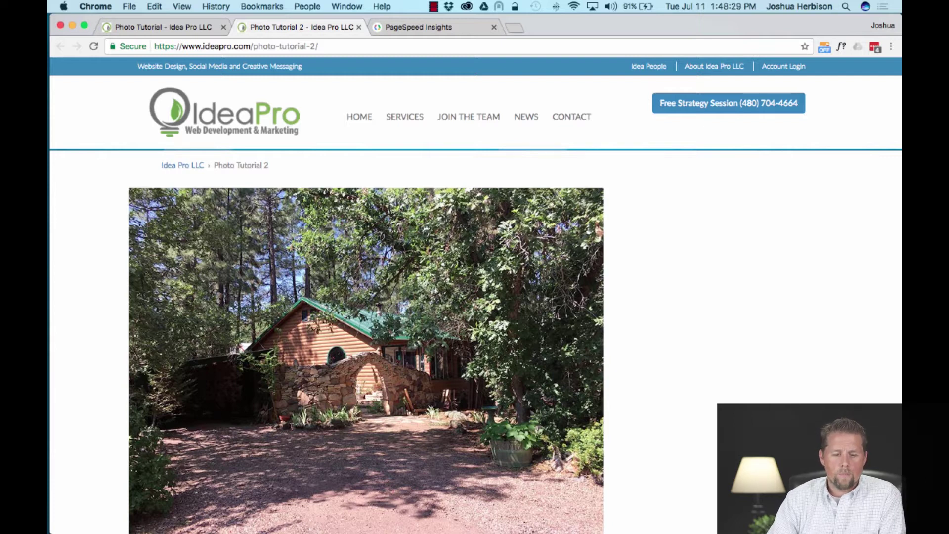
{"action": "key", "text": "ctrl+shift+Tab"}
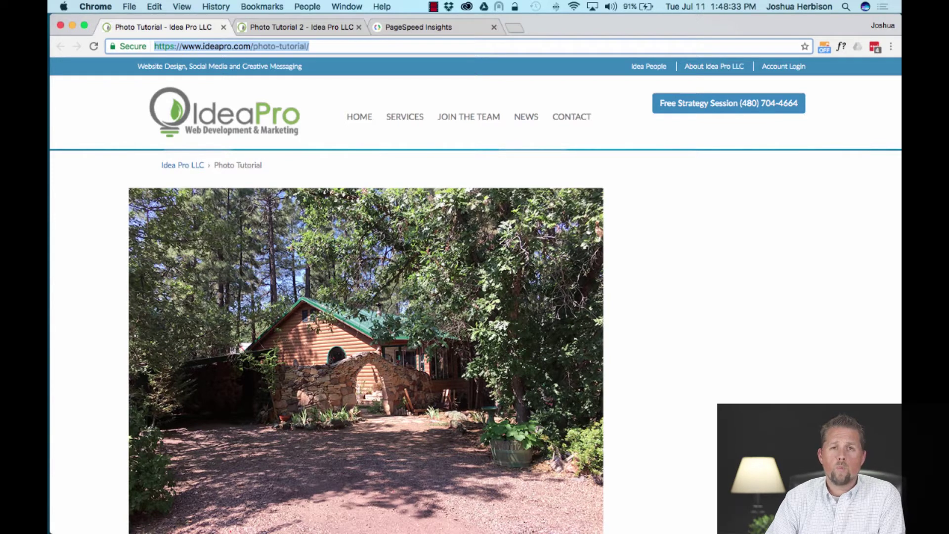
{"action": "key", "text": "ctrl+Tab"}
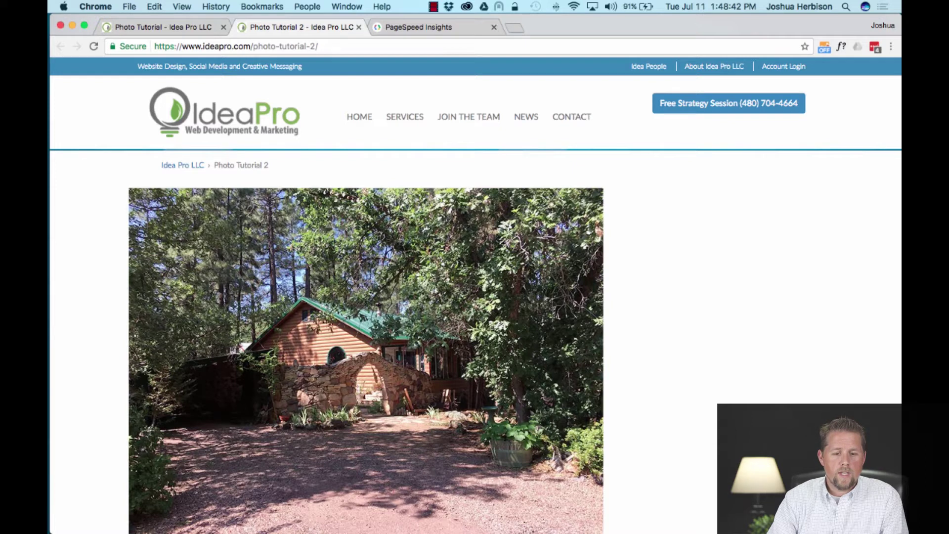
{"action": "key", "text": "super+l"}
{"action": "key", "text": "ctrl+Tab"}
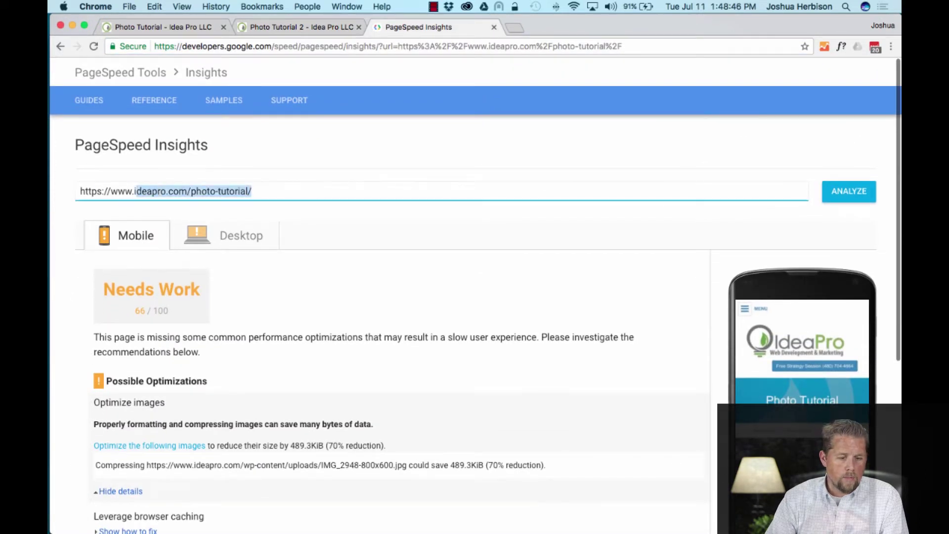
Step: Rerun PageSpeed Insights on the pasted address, then view the Desktop results
{"action": "left_click_drag", "start_coordinate": [252, 191], "coordinate": [80, 192]}
{"action": "type", "text": "https://www.ideapro.com/photo-tutorial-2/"}
{"action": "key", "text": "Return"}
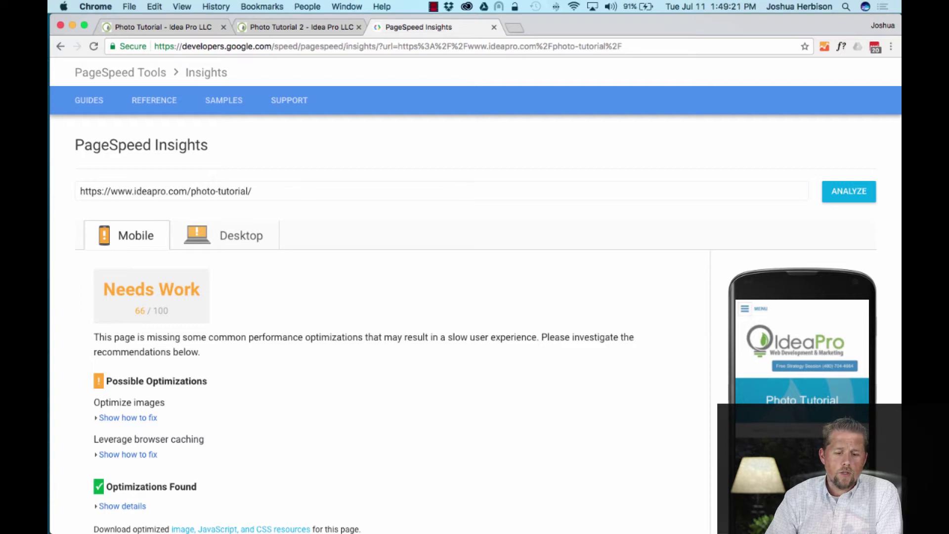
{"action": "left_click", "coordinate": [231, 236]}
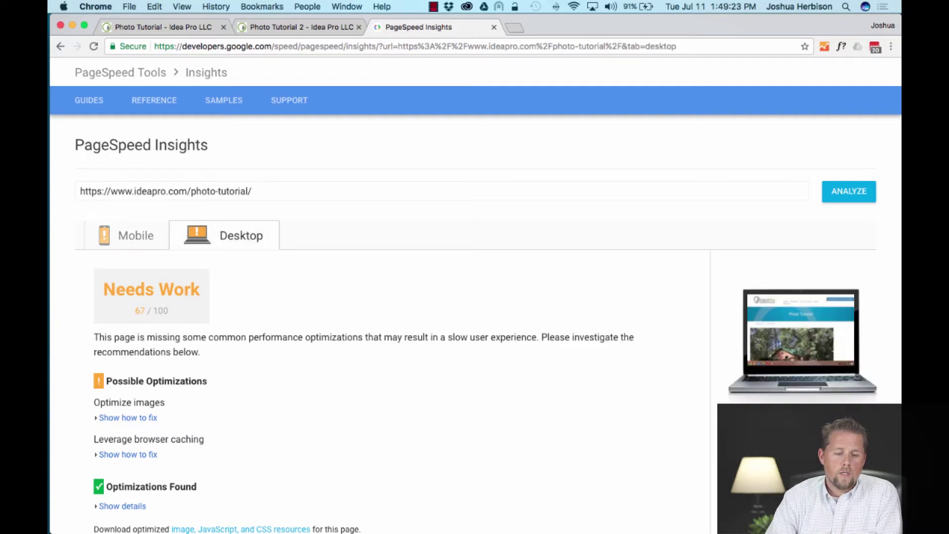
Step: Scroll down through the results and back up to the top
{"action": "scroll", "coordinate": [390, 297], "scroll_direction": "down", "scroll_amount": 5}
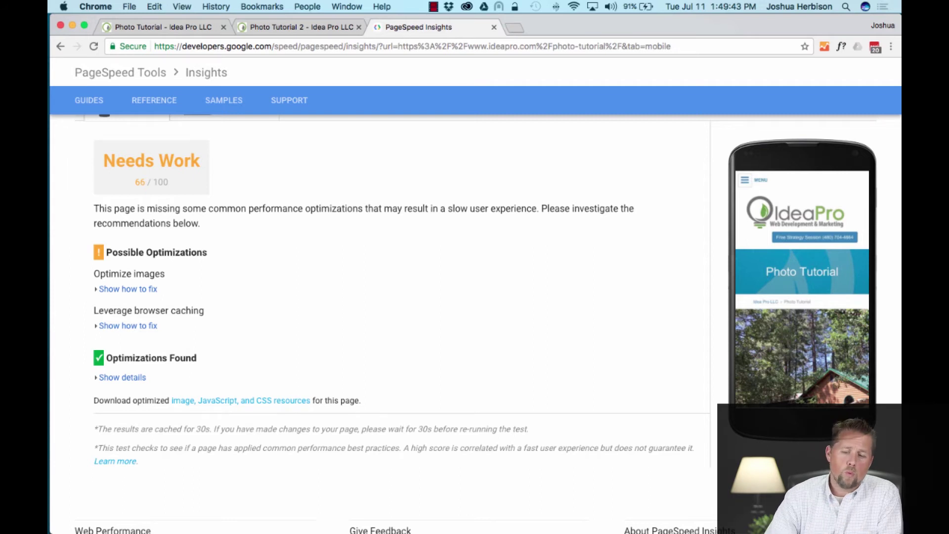
{"action": "scroll", "coordinate": [474, 321], "scroll_direction": "up", "scroll_amount": 3}
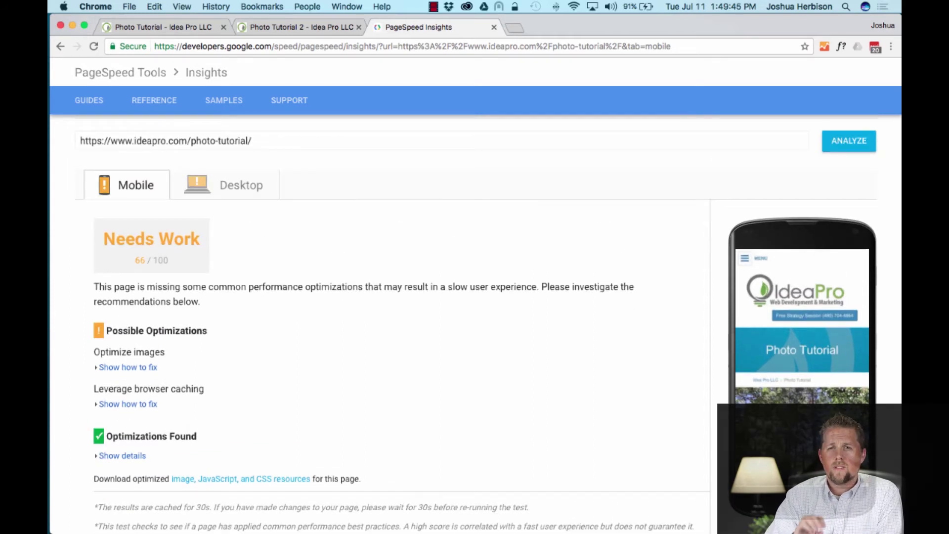